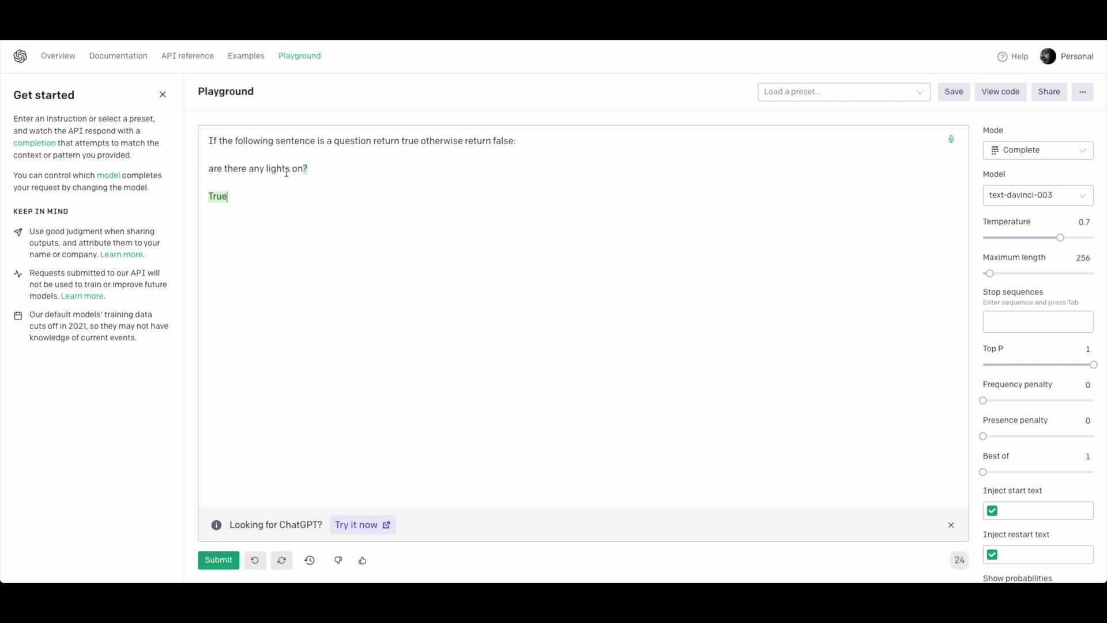
Step: Examine the question mark and the generated answer in the completion prompt that classifies whether a sentence is a question
drag(304, 170, 321, 171)
drag(234, 198, 197, 200)
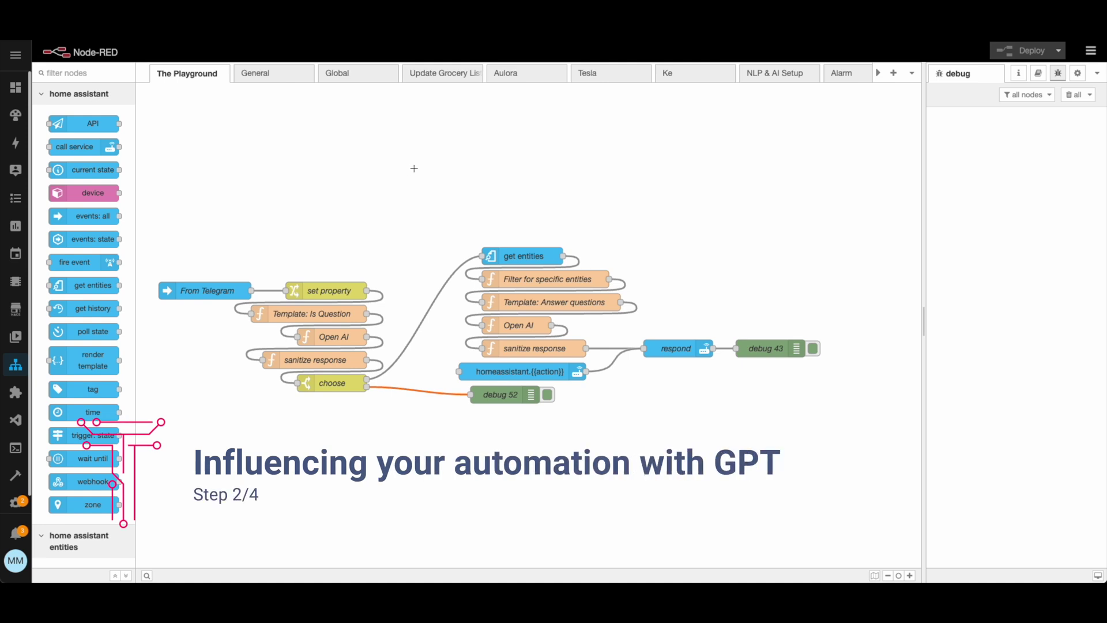
Step: Switch to Node-RED and examine the Telegram classification nodes and the answering branch of The Playground flow
drag(413, 168, 148, 458)
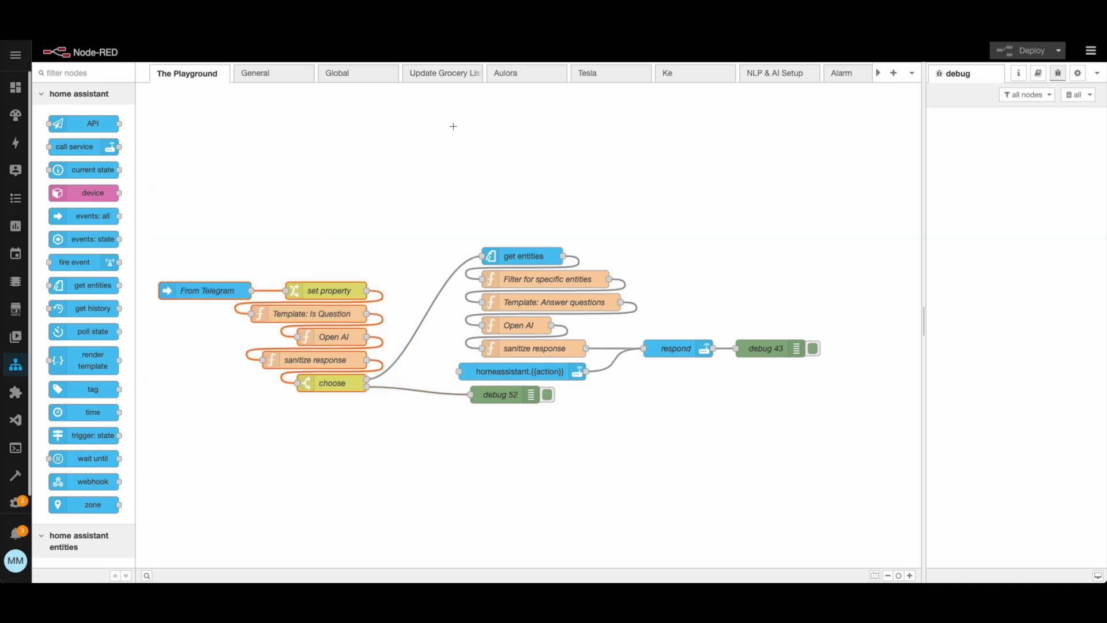
drag(431, 154, 874, 491)
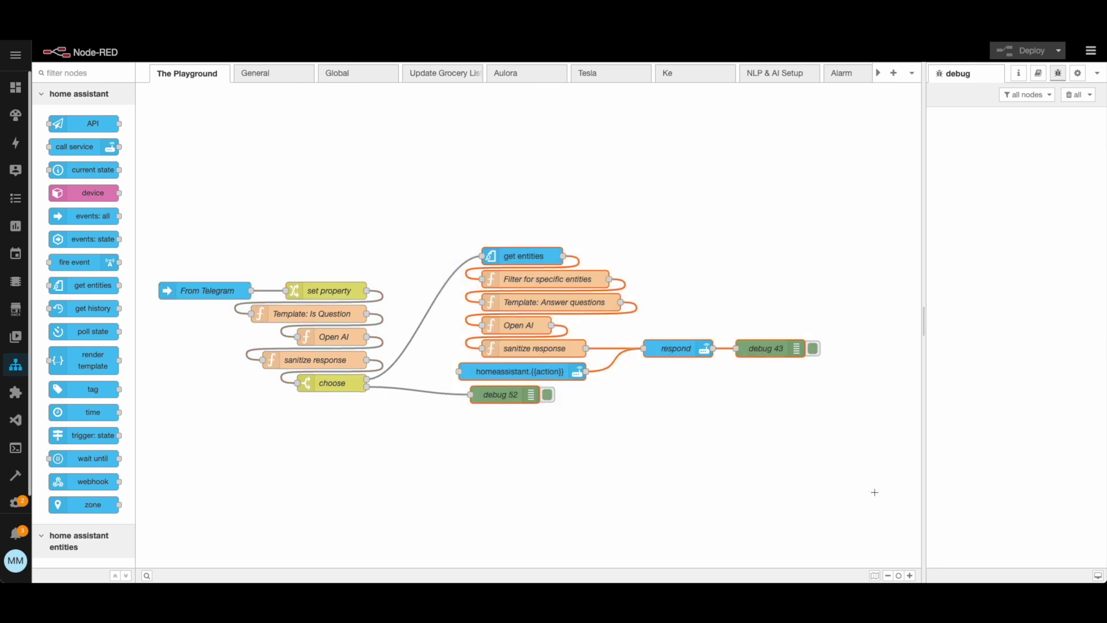
click(533, 181)
drag(466, 222, 831, 363)
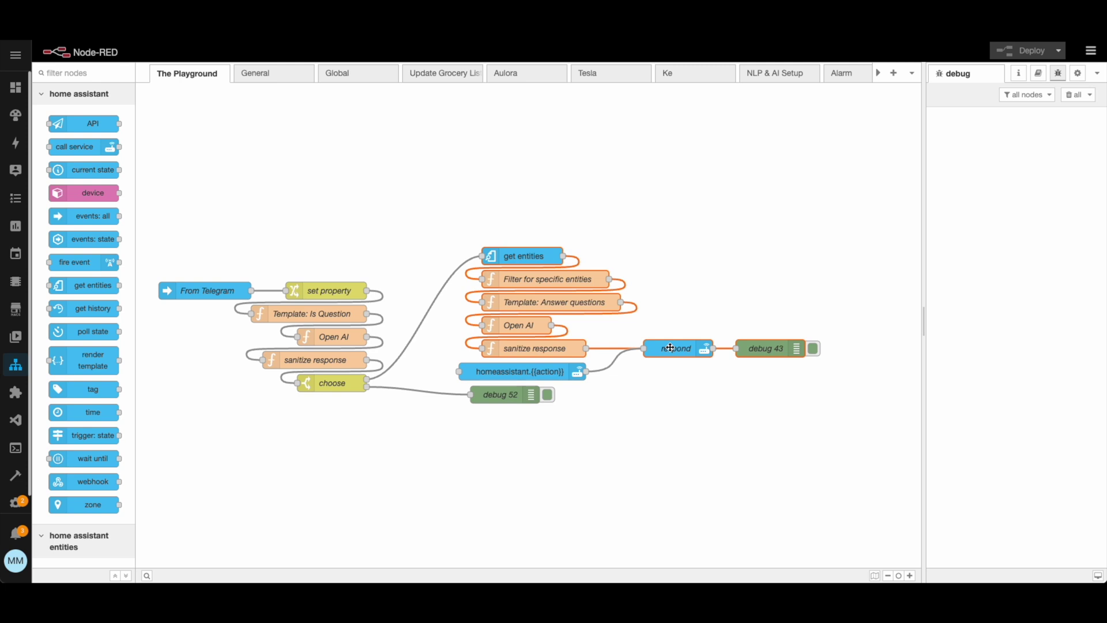
Step: Inspect the domain, service and entity settings of the homeassistant.{{action}} call service node, leaving them unedited
click(493, 370)
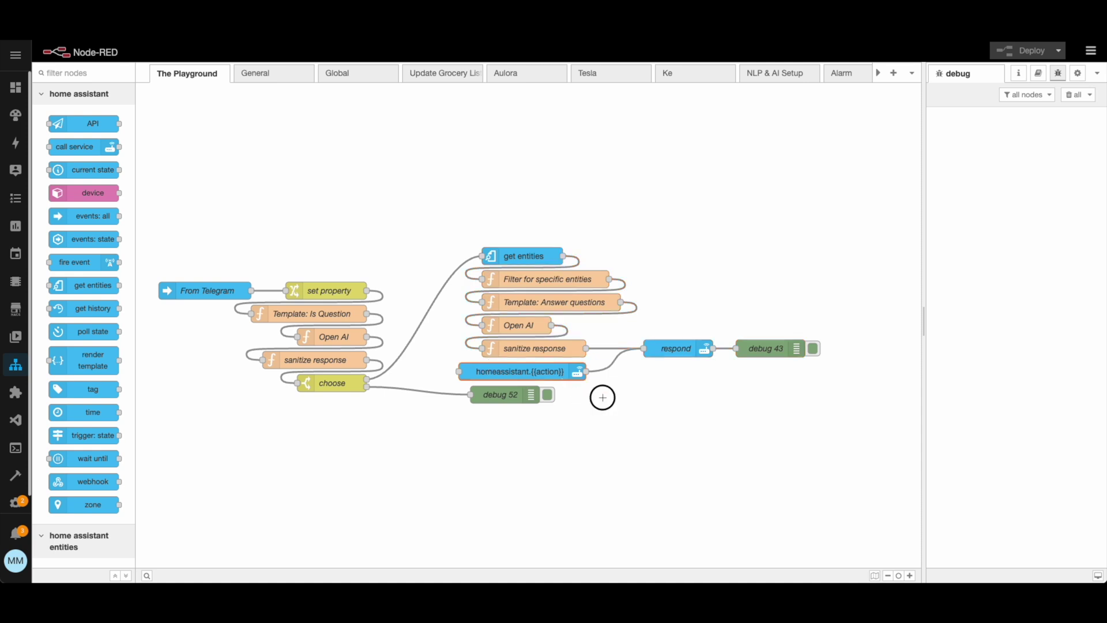
drag(602, 397, 538, 374)
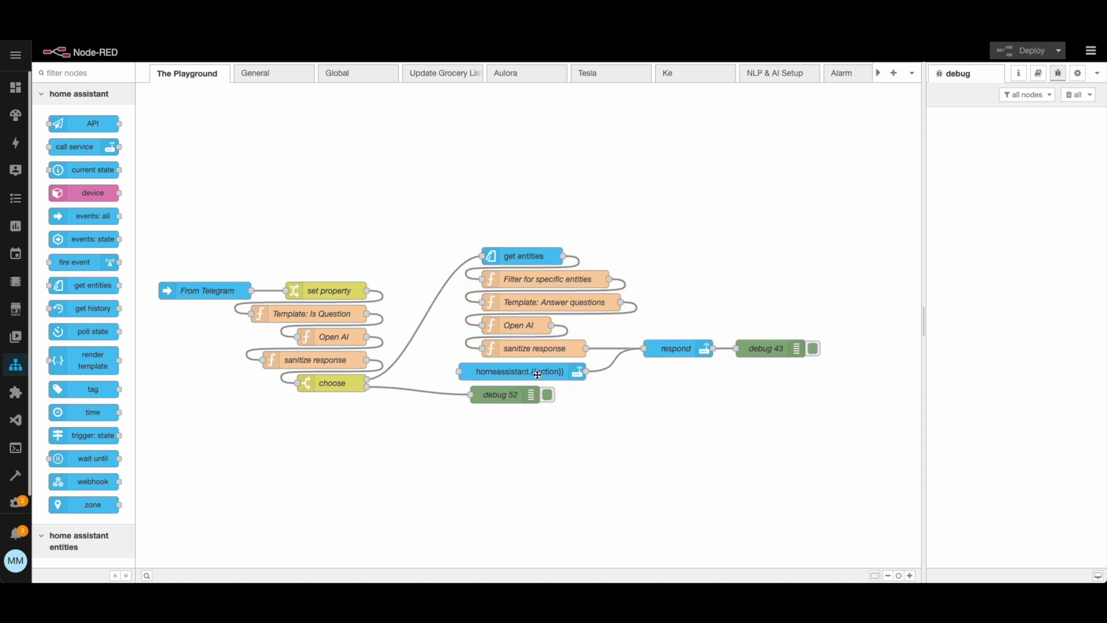
double_click(526, 373)
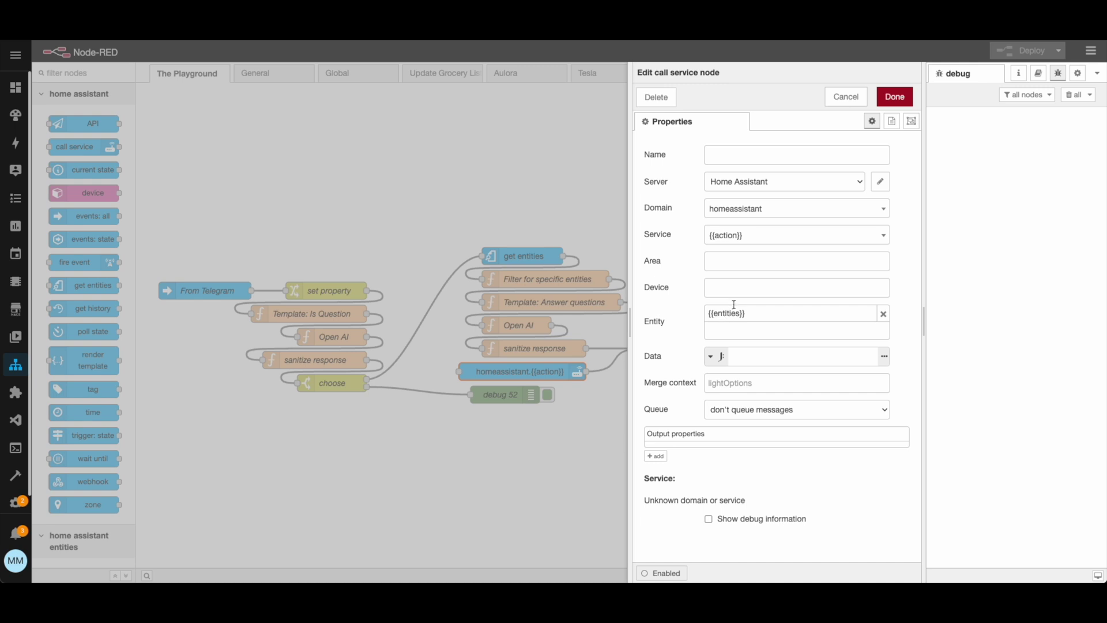
click(856, 98)
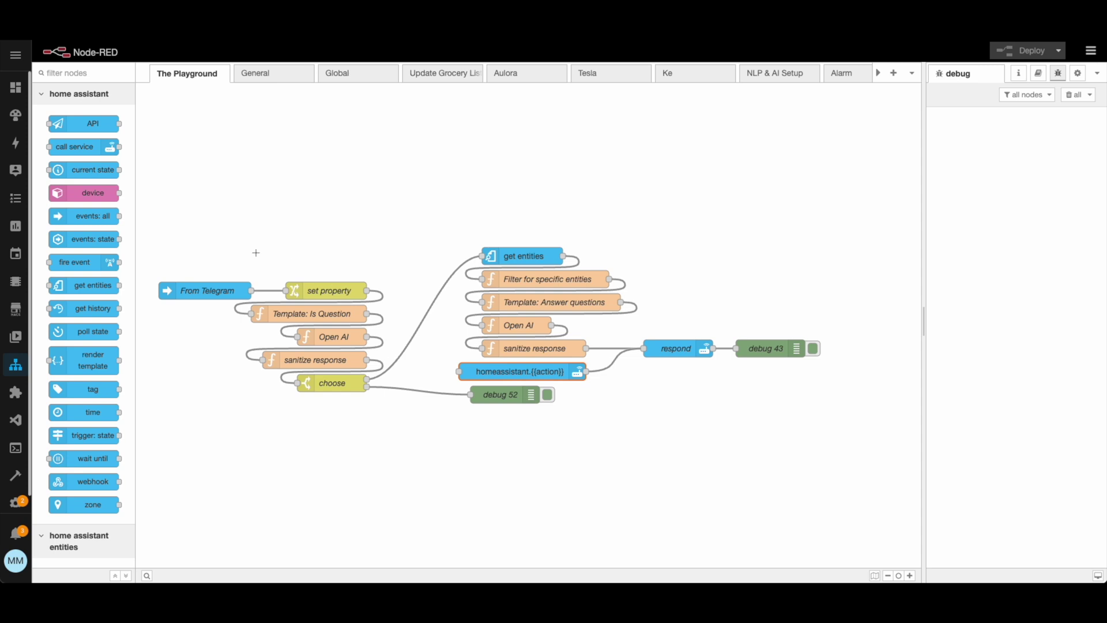
Step: Review the Template: Is Question function code, examining the prompt variable and the true/false instruction
drag(245, 236, 420, 498)
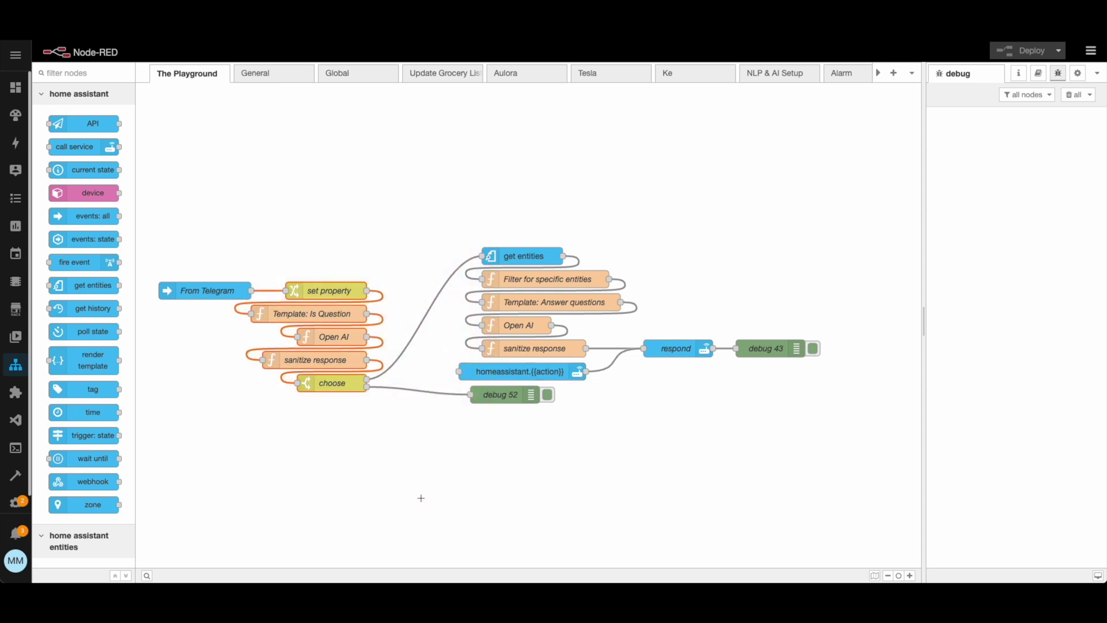
drag(384, 426, 247, 303)
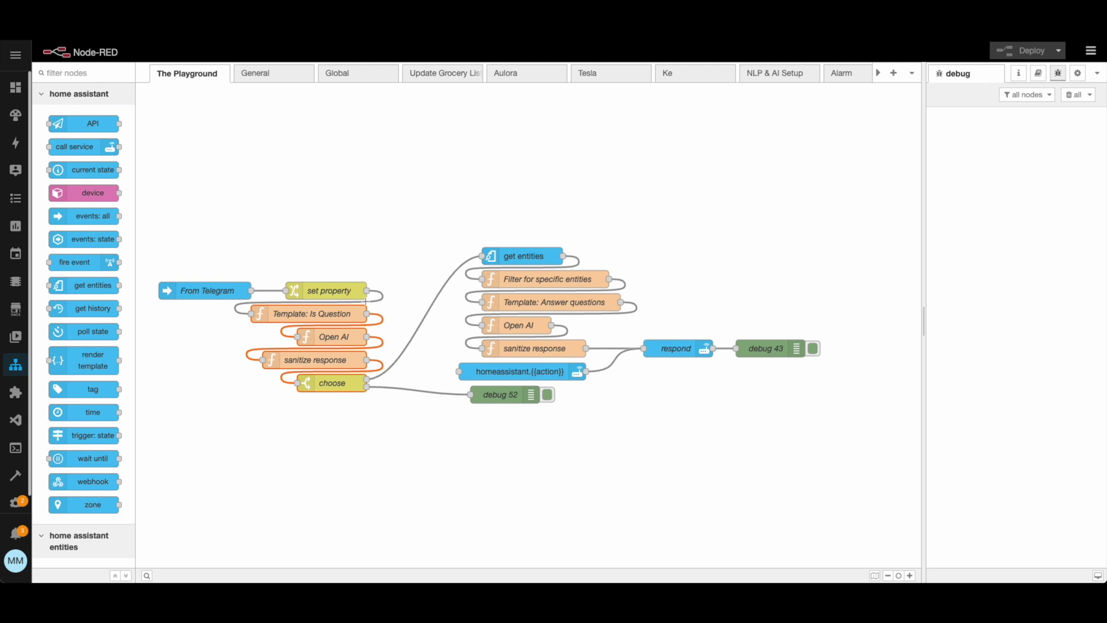
click(390, 295)
click(322, 319)
double_click(322, 319)
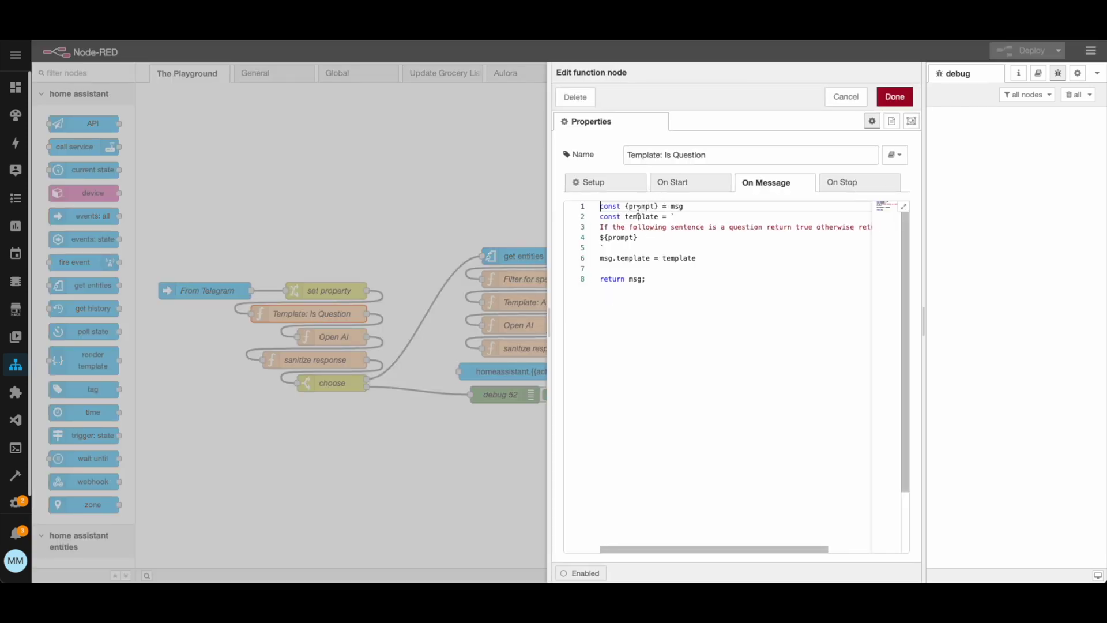
double_click(641, 206)
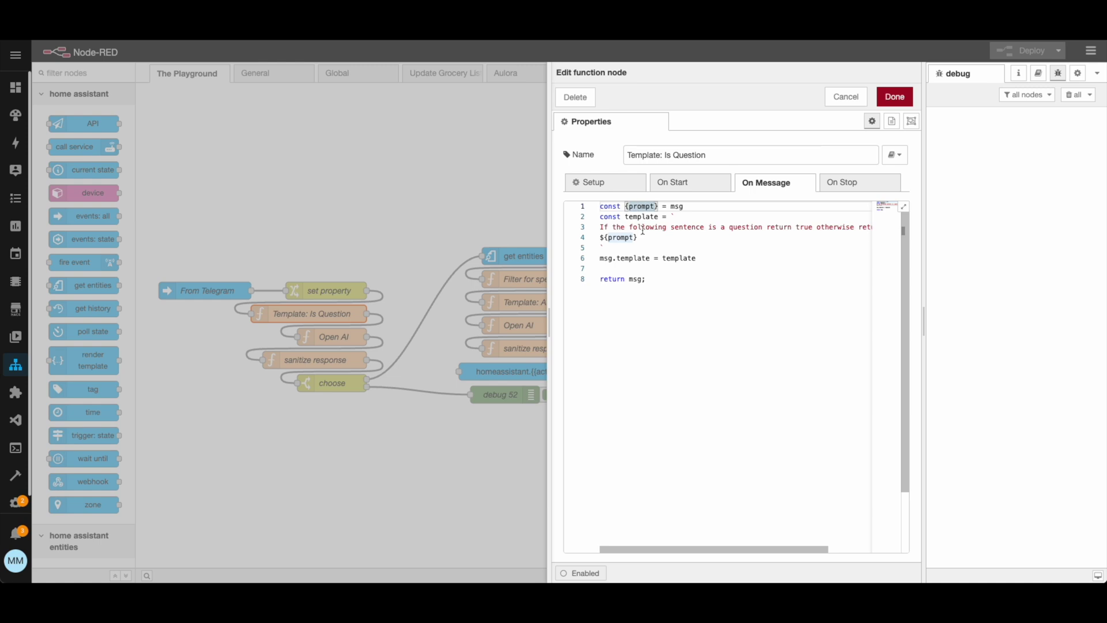
click(601, 237)
drag(648, 237, 601, 237)
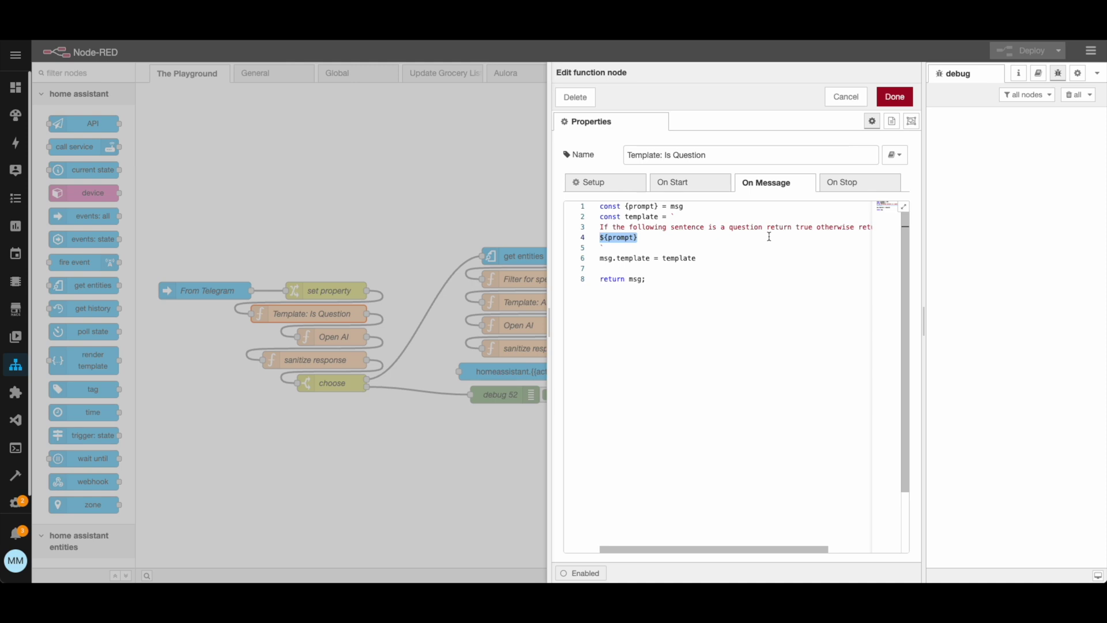
scroll(769, 237, right, 3)
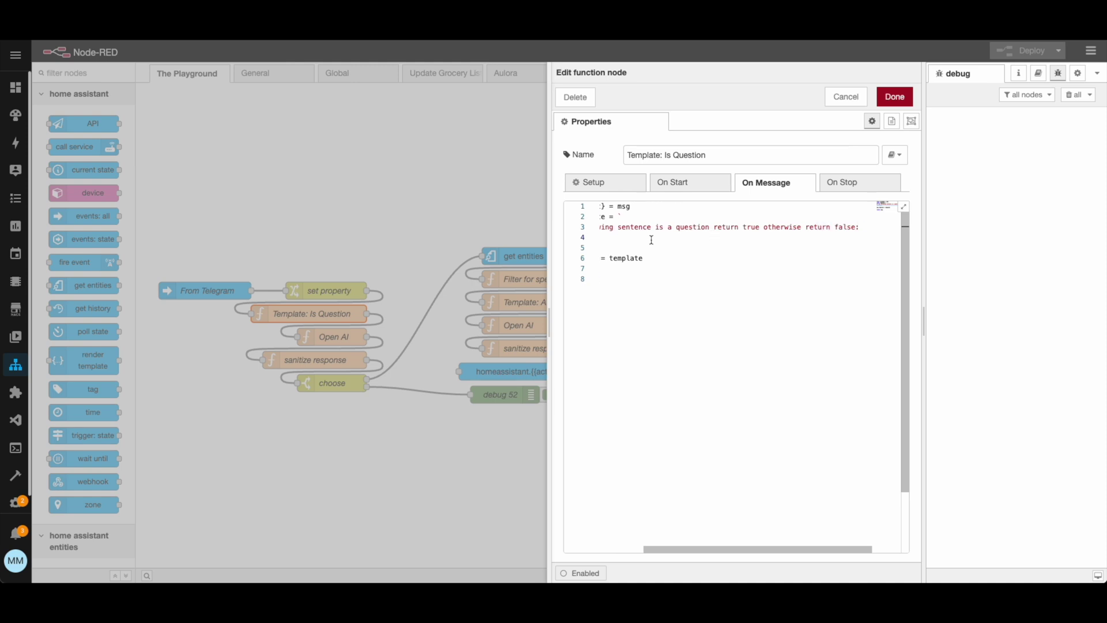
double_click(747, 227)
click(890, 103)
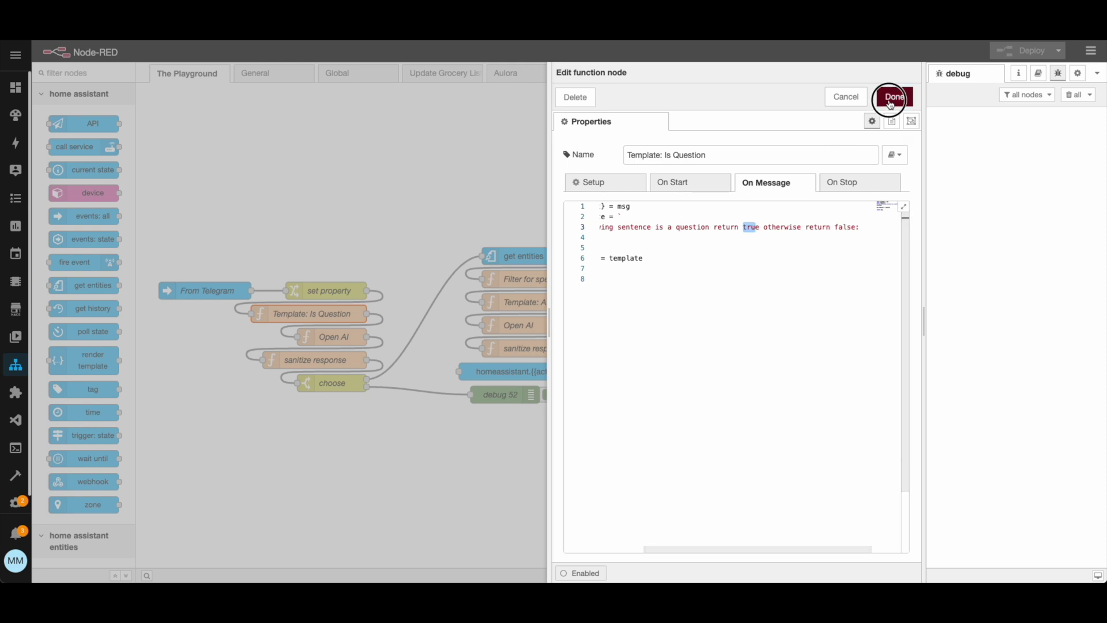
Step: Inspect the prompt parameter passed to createCompletion in the first Open AI function node, leaving the code unedited
double_click(332, 337)
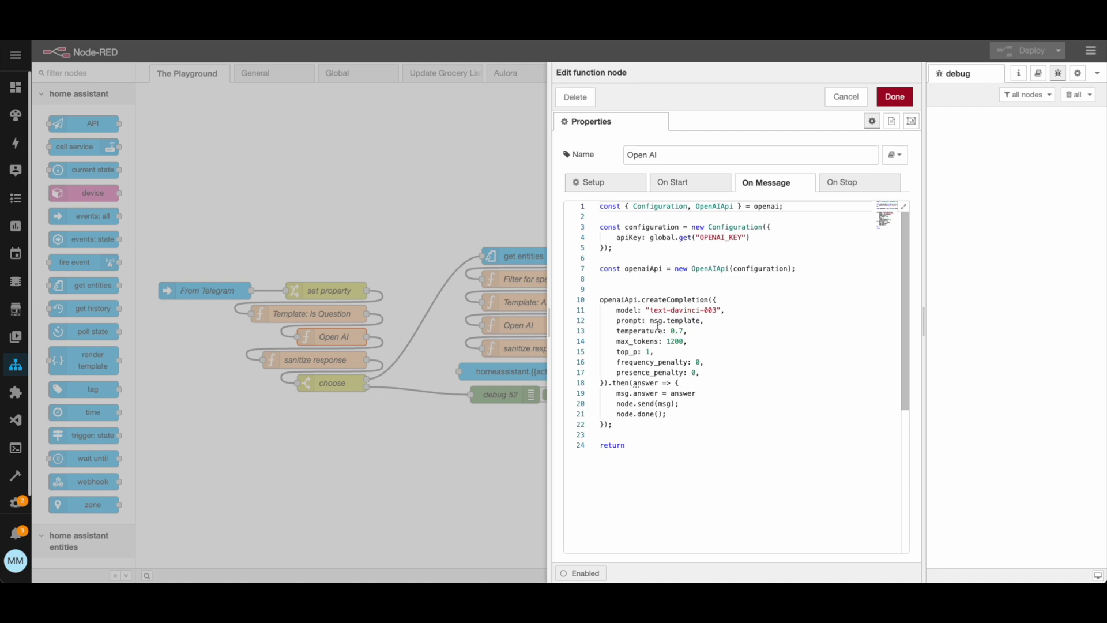
drag(647, 321, 699, 320)
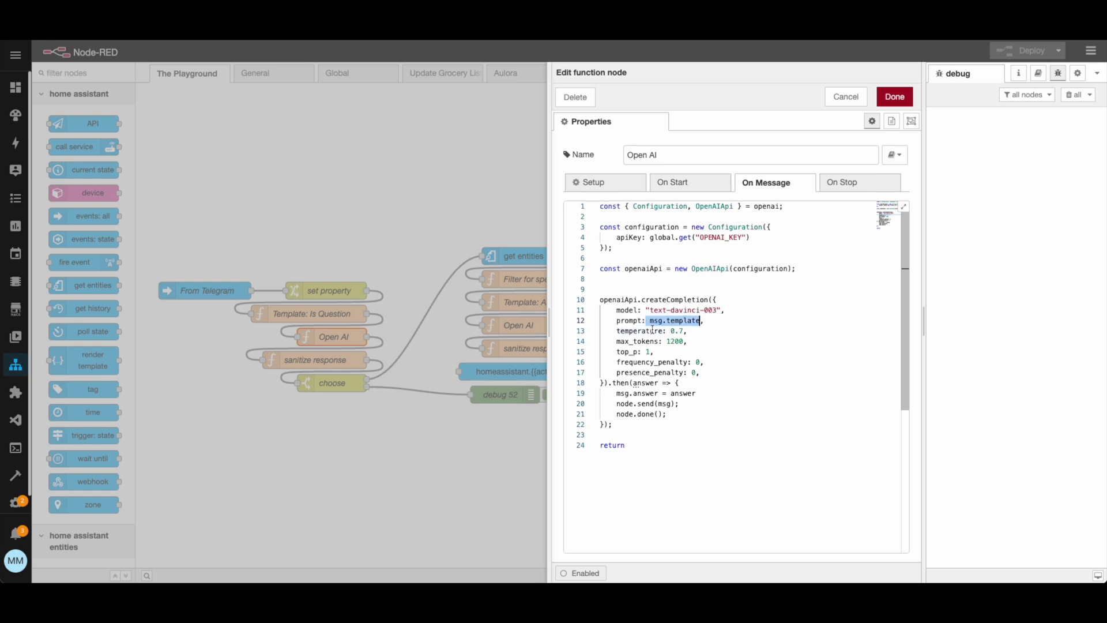
click(838, 98)
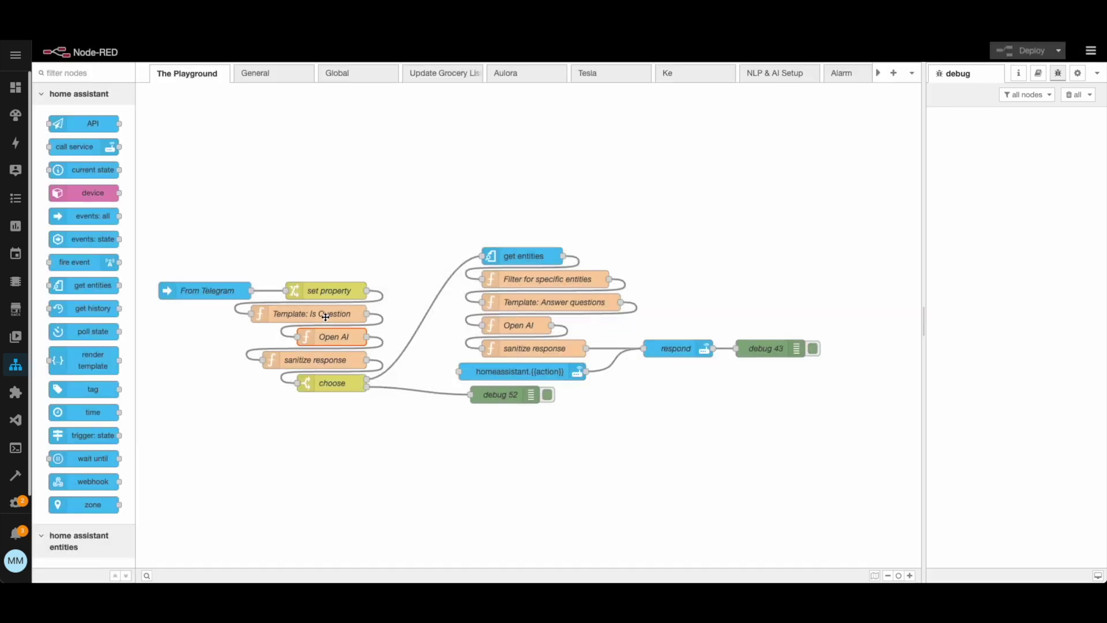
Step: Check where the Template: Is Question function assigns msg.template, and close the node
double_click(321, 313)
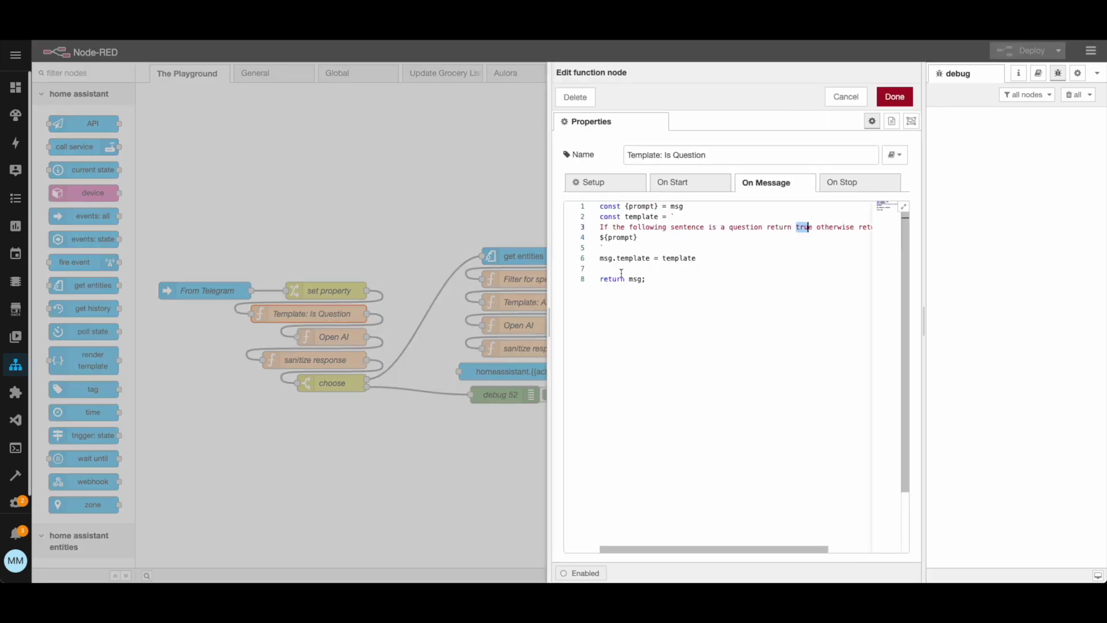
click(622, 260)
double_click(622, 260)
click(899, 95)
Step: Review how the first sanitize response function cleans the answer text and converts it to lower case for msg.gptAnswer
double_click(294, 359)
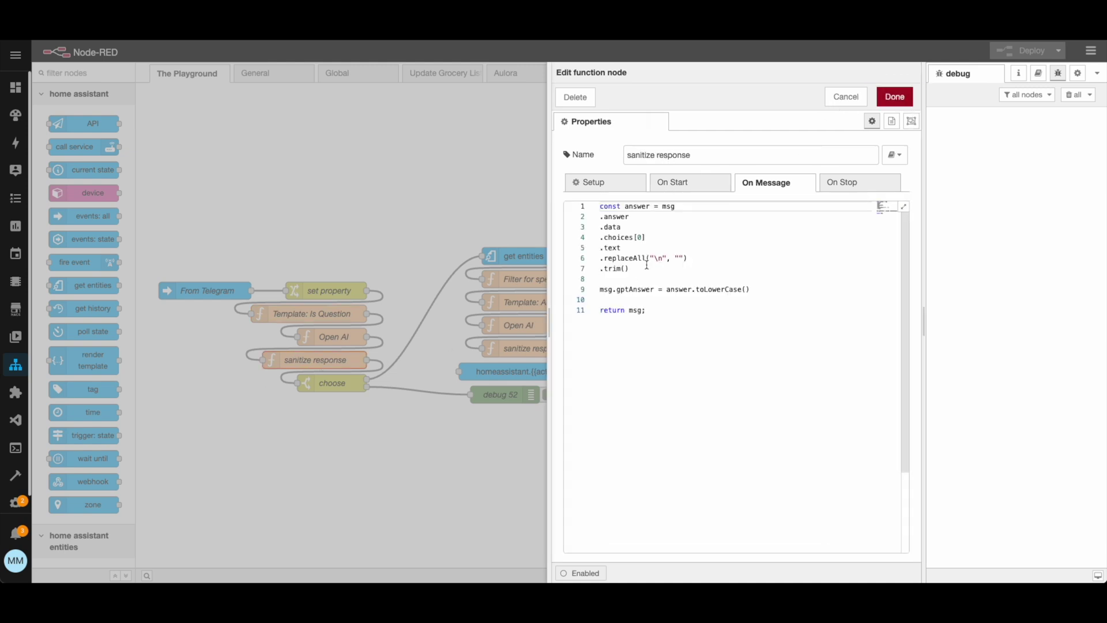
drag(640, 270, 576, 199)
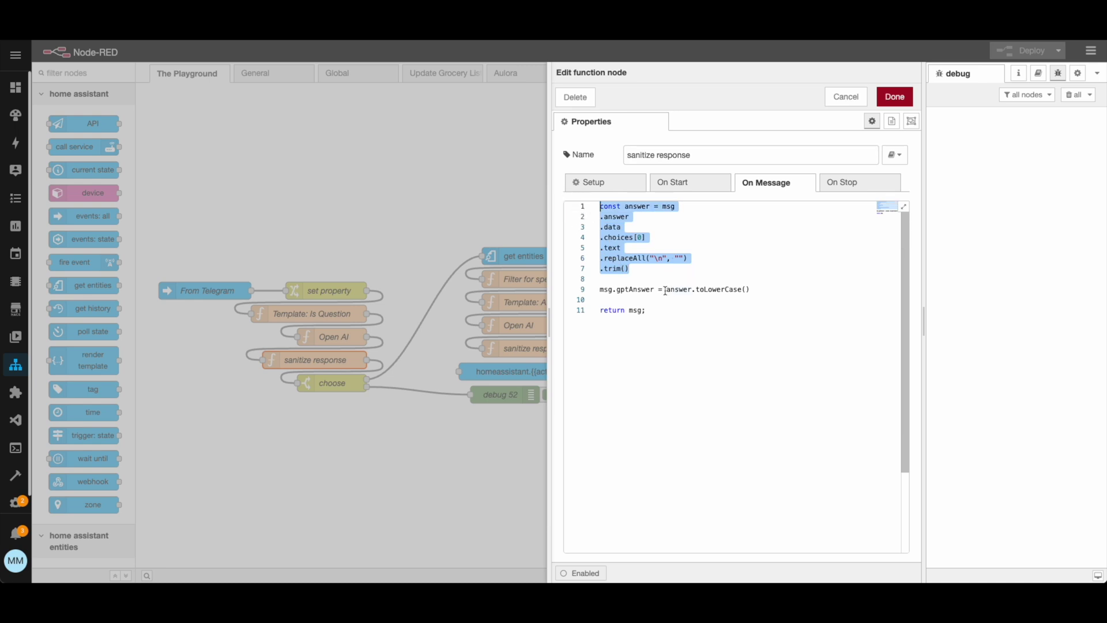
drag(667, 289, 757, 288)
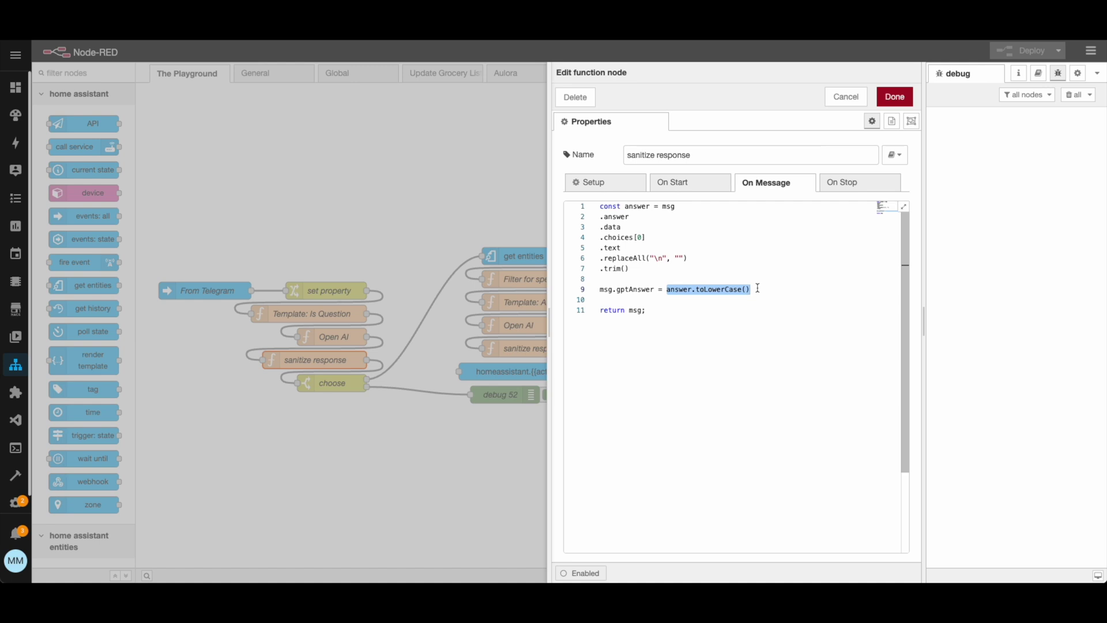
key(ctrl+Return)
Step: Review the choose switch node's property and its two output rules, and examine the branches they lead to
click(344, 387)
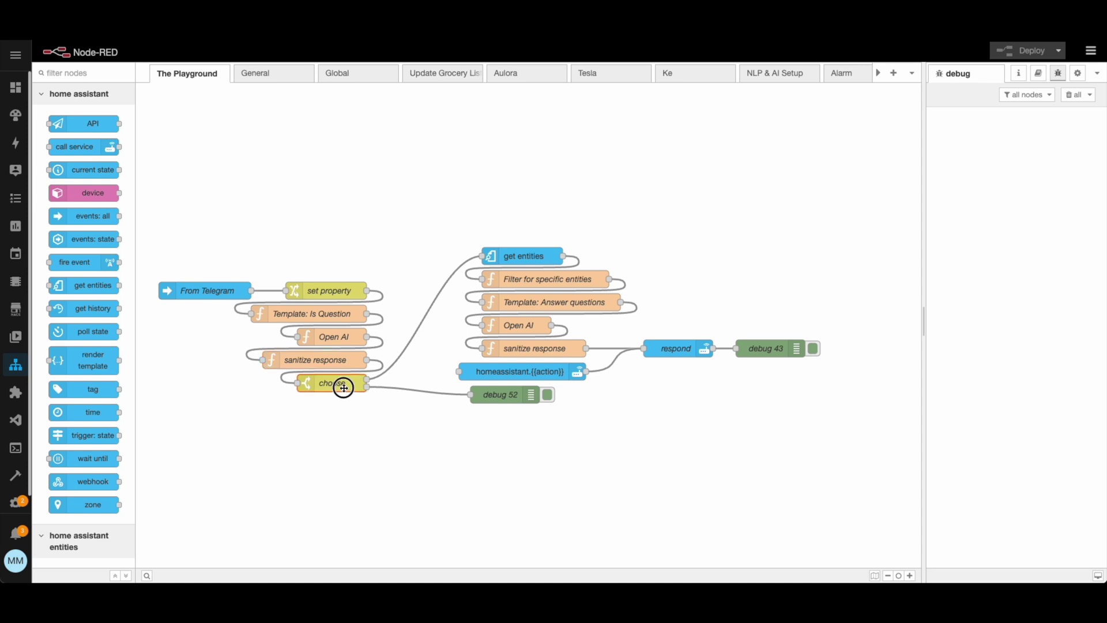
double_click(344, 388)
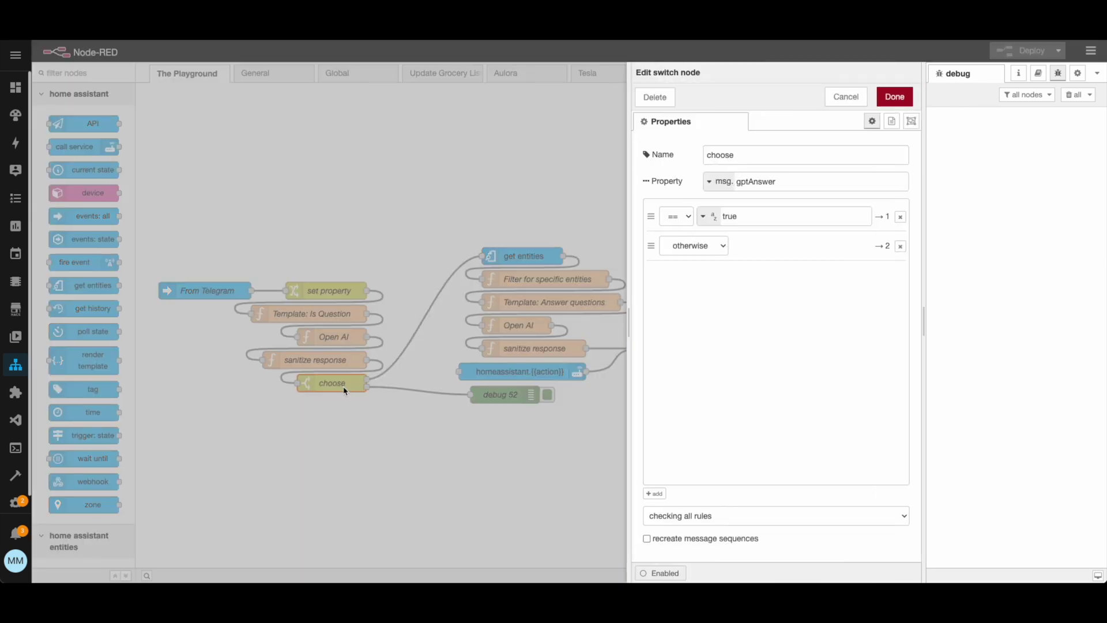
double_click(749, 182)
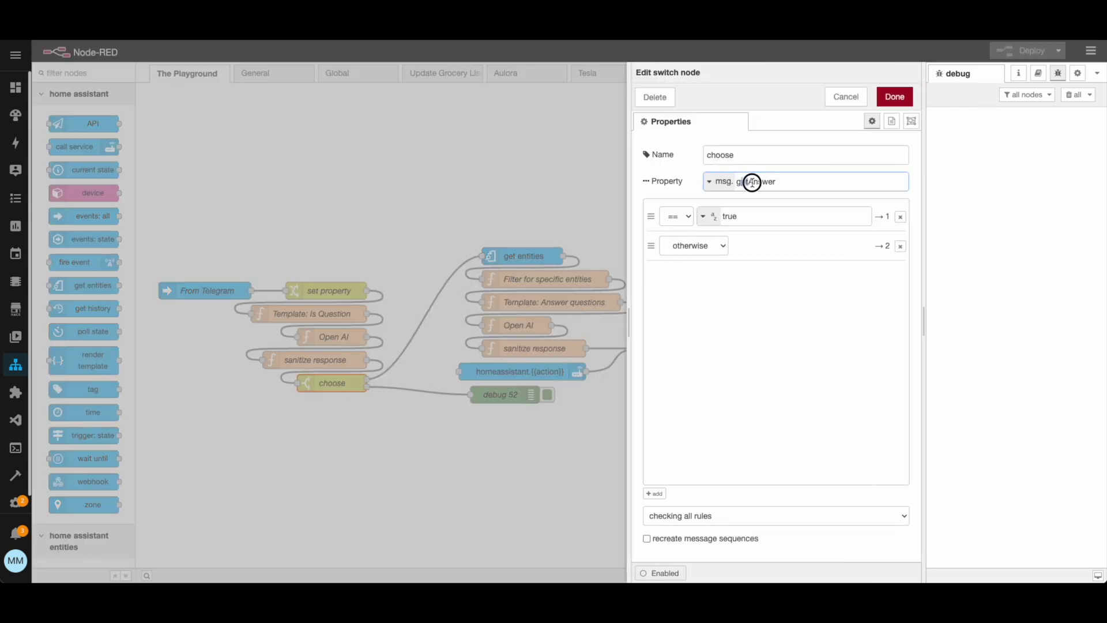
double_click(735, 218)
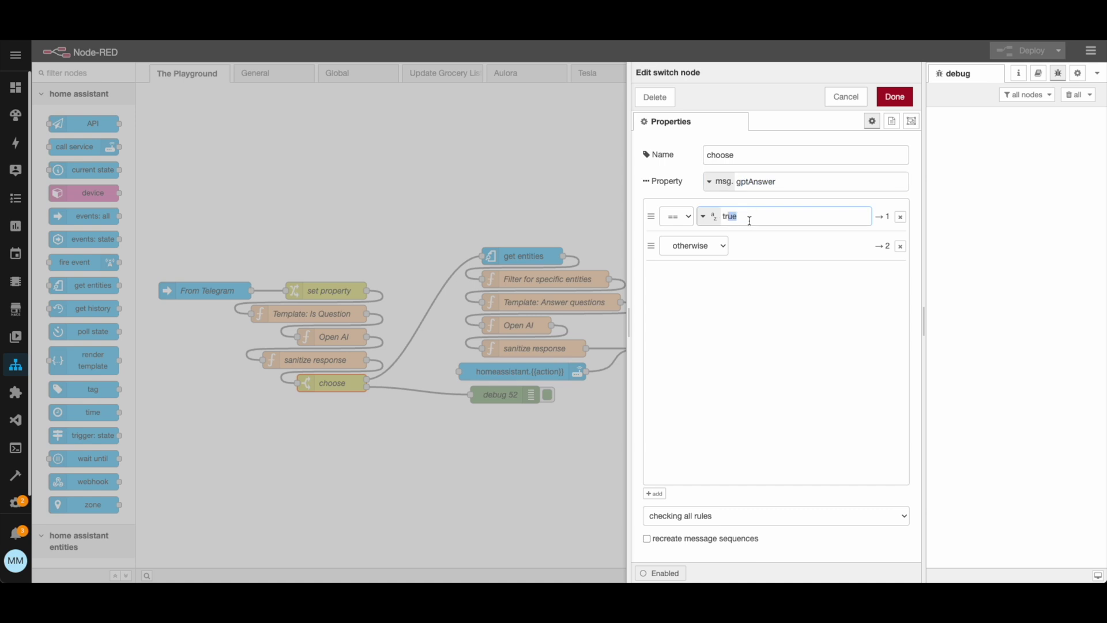
double_click(882, 217)
drag(876, 247, 897, 252)
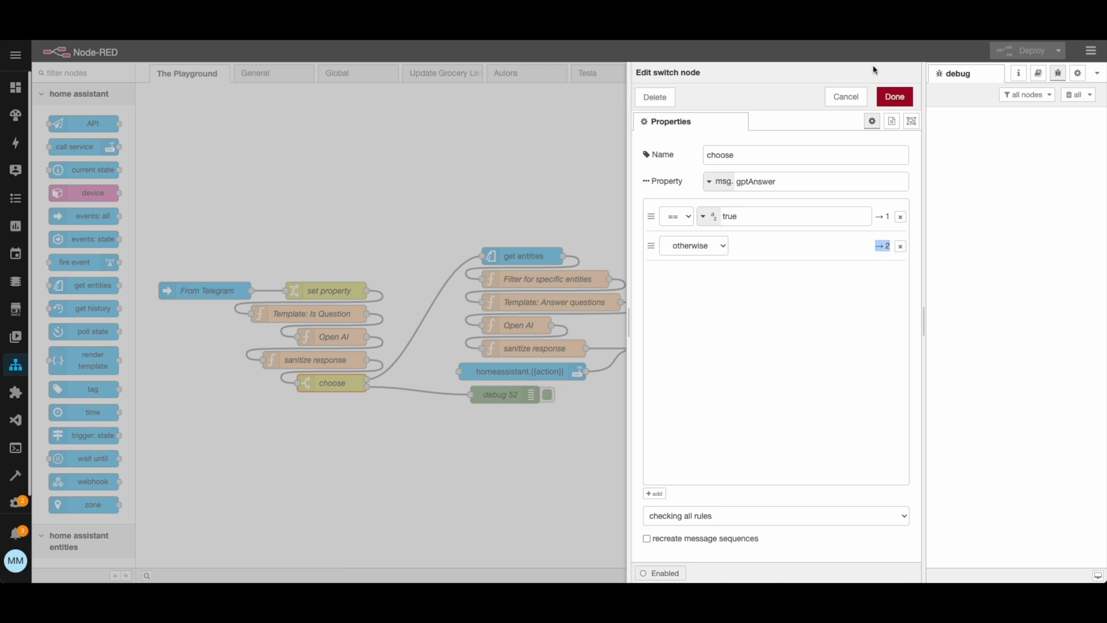
click(894, 97)
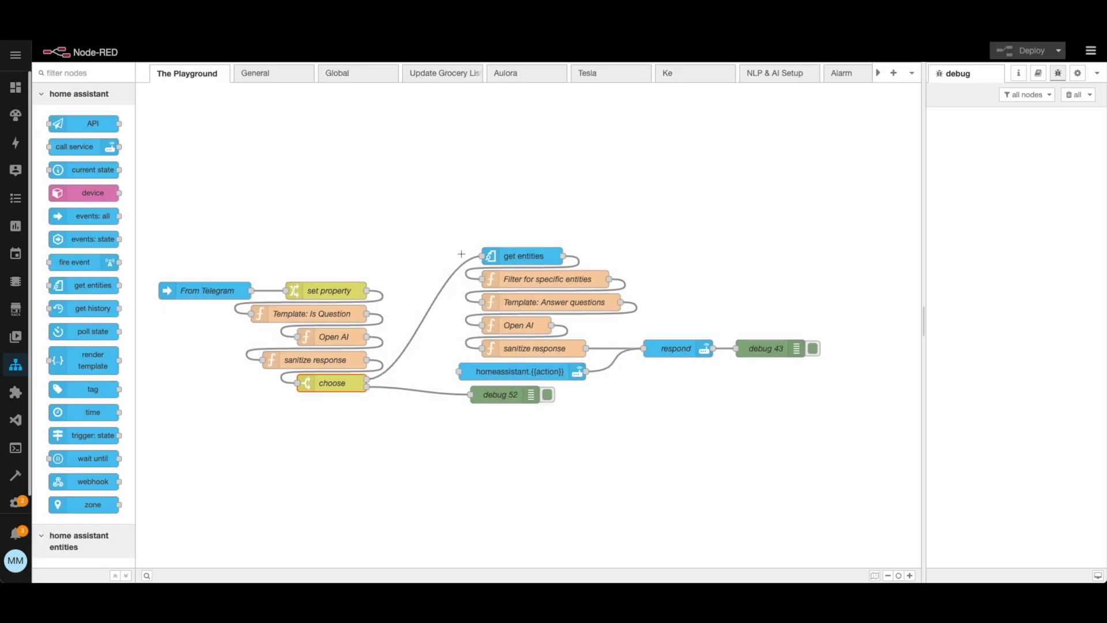
drag(455, 225, 851, 363)
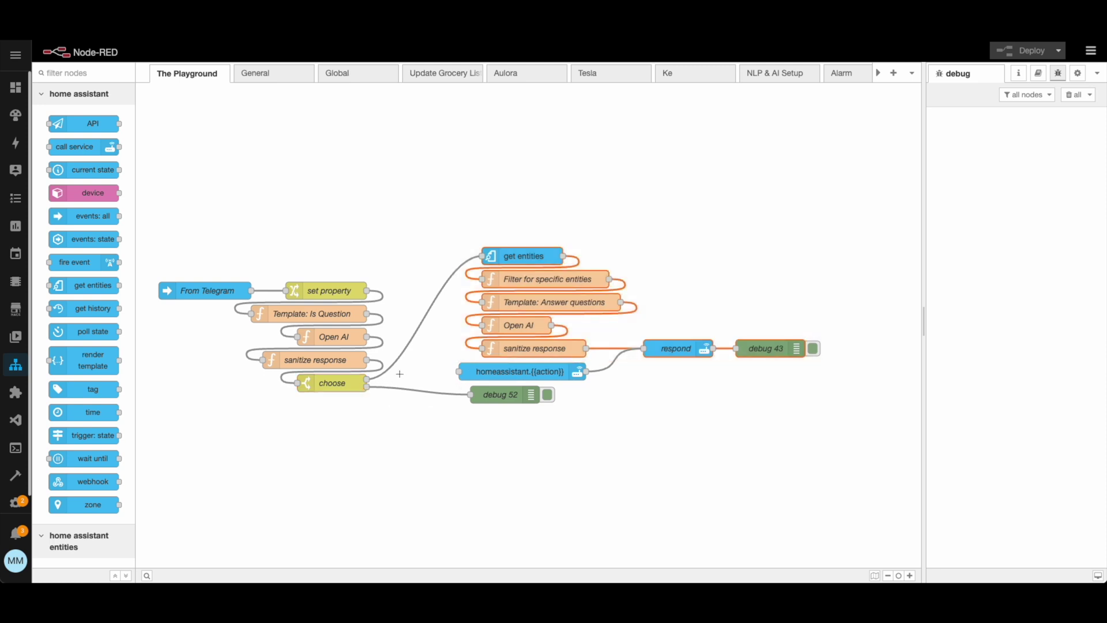
drag(429, 369, 610, 412)
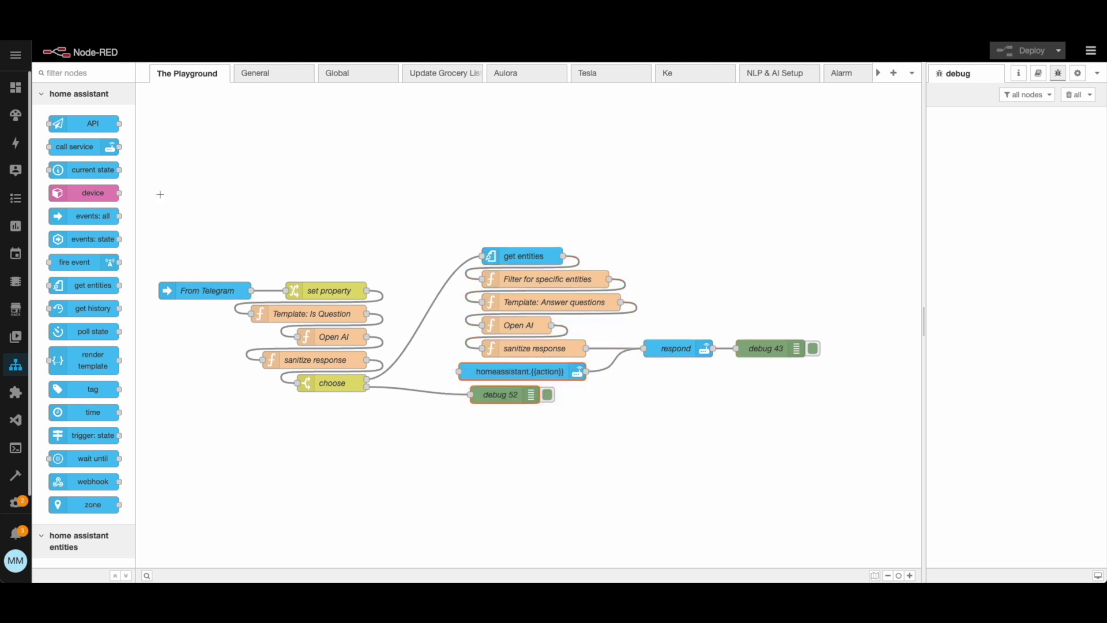
Step: Switch to Telegram and send the smart home bot the question "are there any lights on"
key(super+Tab)
text(are there any lights on)
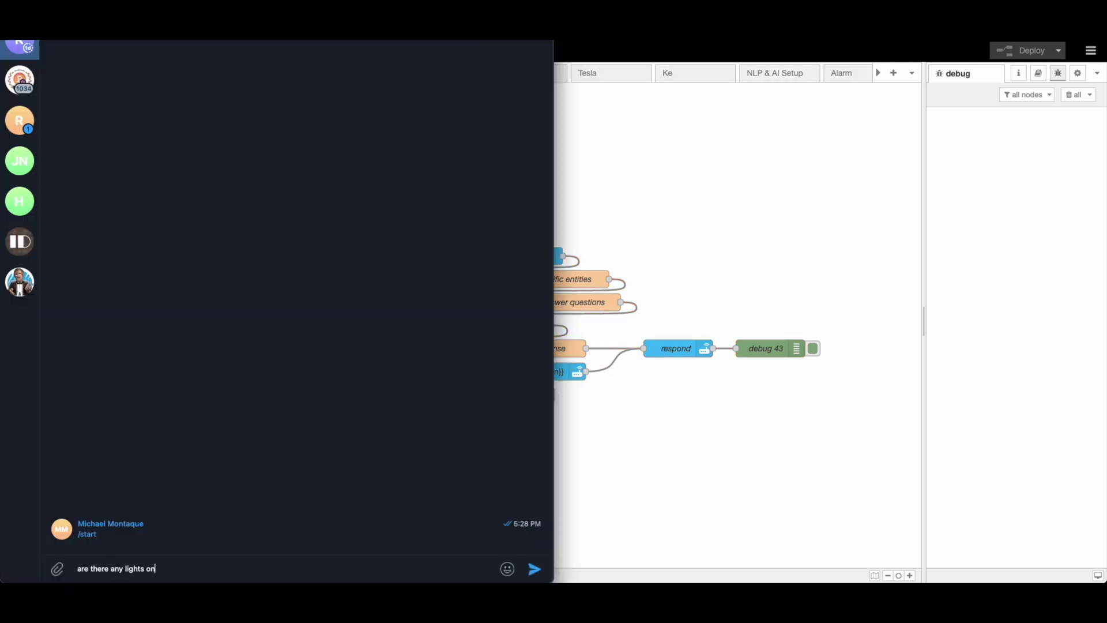
key(Return)
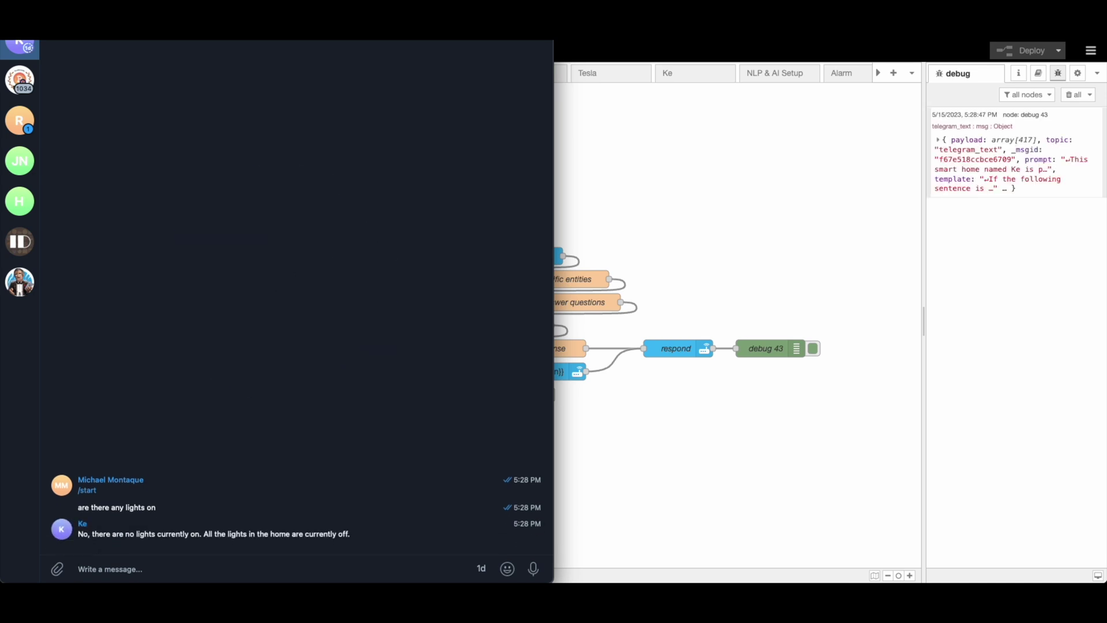
Step: Send the bot the command "turn on the office lights" and return to the Node-RED flow
text(turn on the office lights)
key(Return)
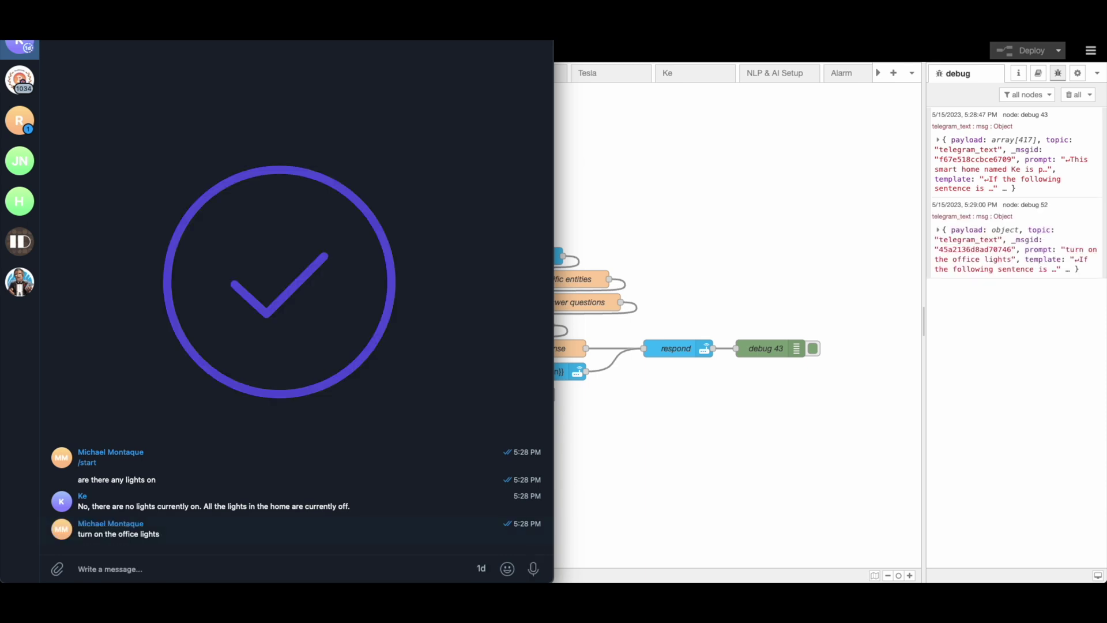
click(894, 257)
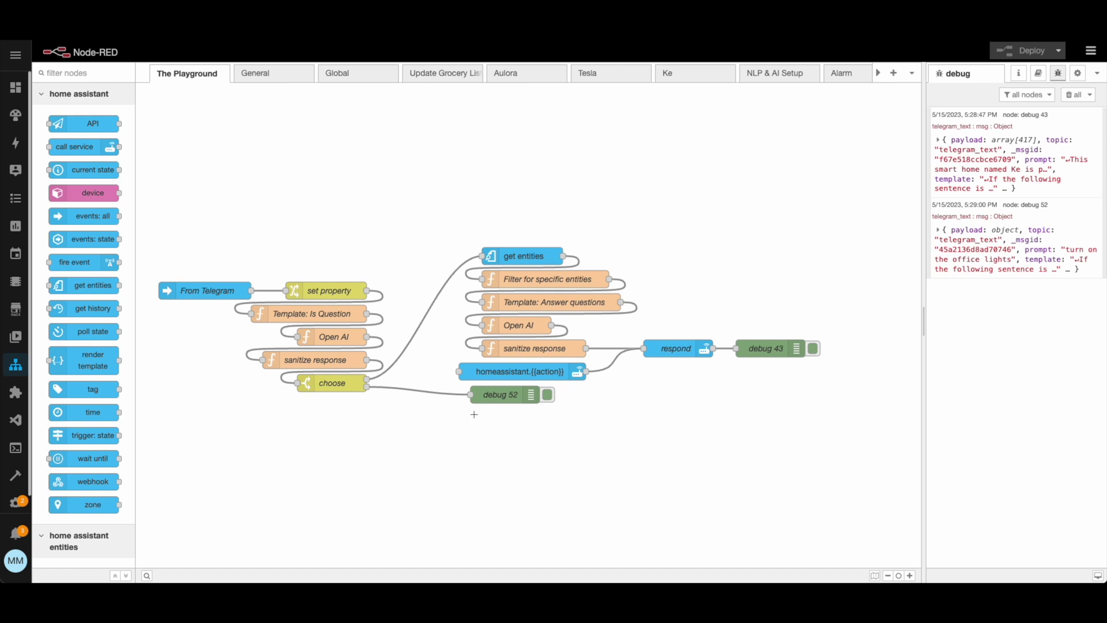